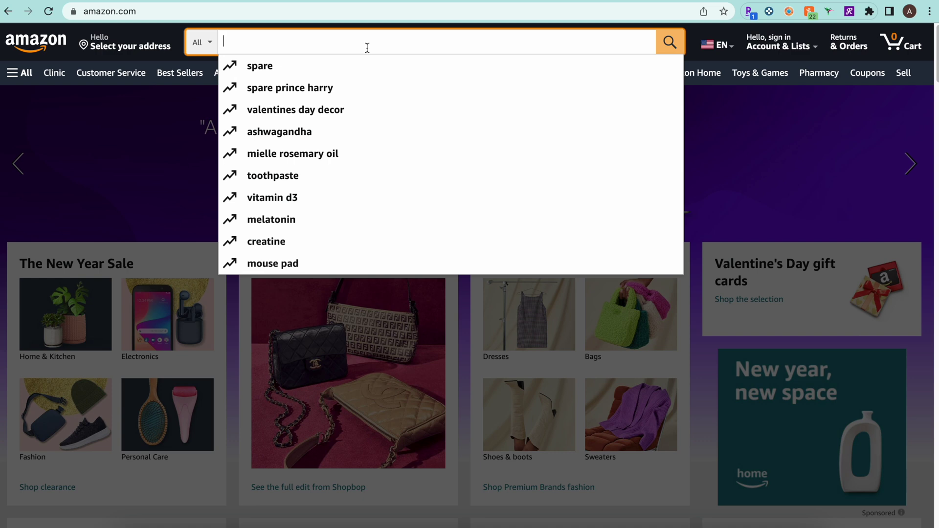
Search Amazon for 'Adidas shoes' and open the adidas Men's Lite Racer Adapt 3.0 Running Shoe listing
text(Adidas shoes)
key(Return)
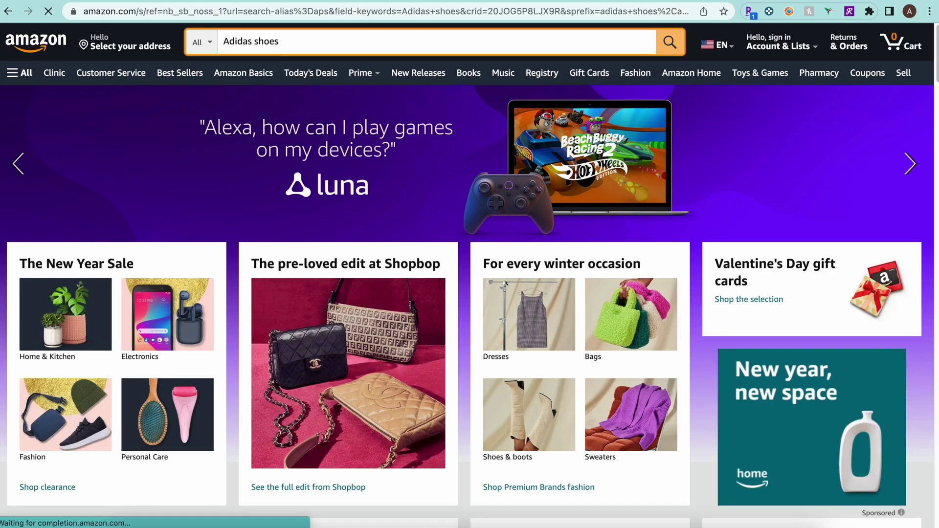
scroll(553, 126, down, 5)
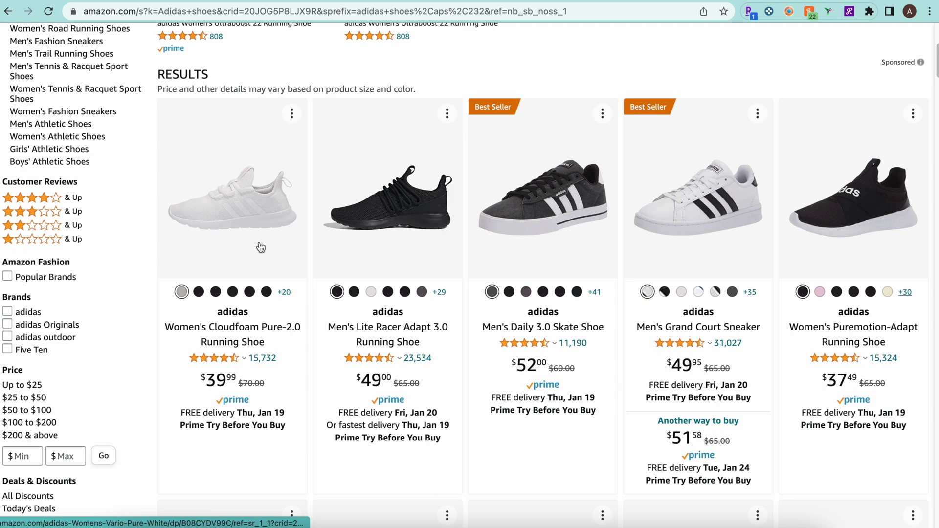
click(406, 215)
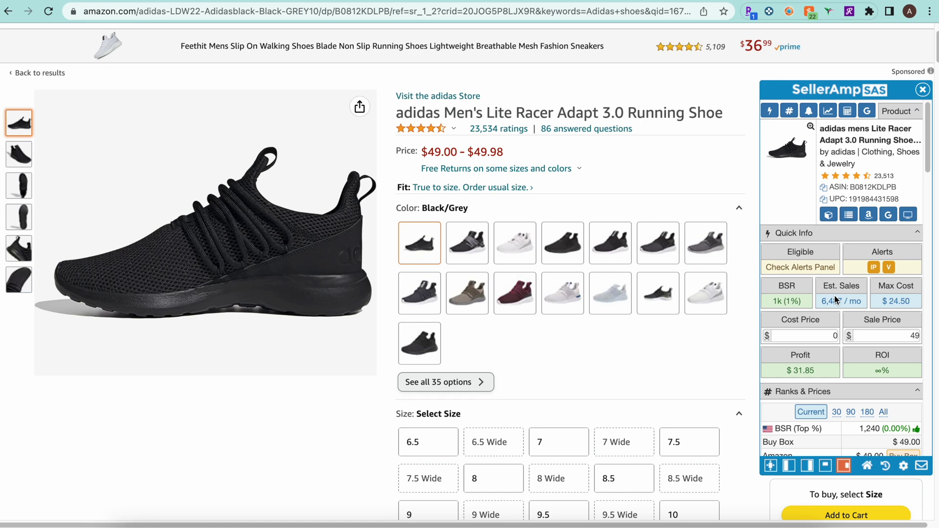
Switch the Keepa box to Variations to list the Lite Racer's 415 size and colour variants
scroll(783, 386, down, 1)
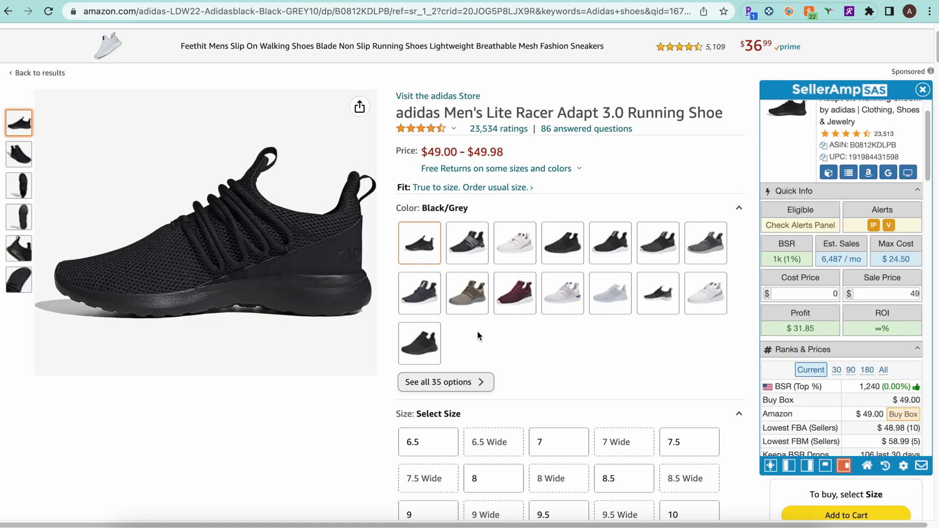
scroll(193, 251, down, 5)
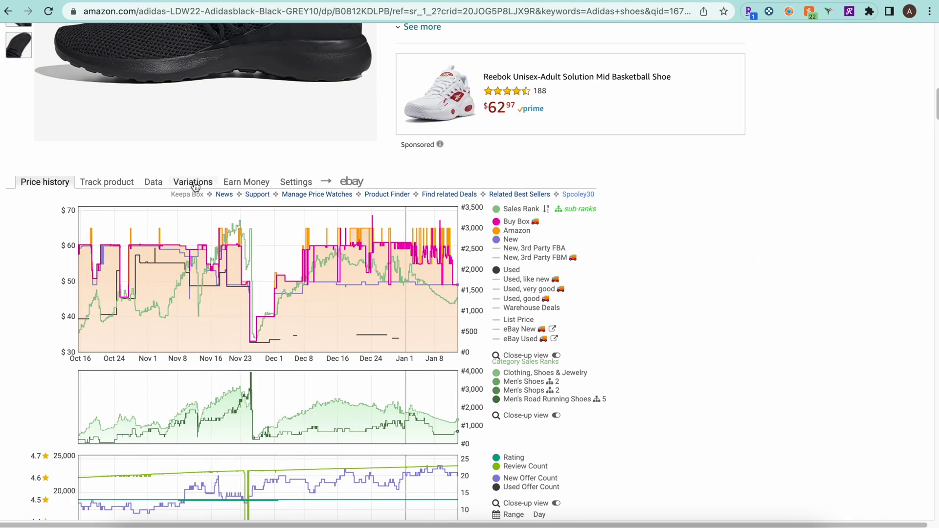
click(193, 184)
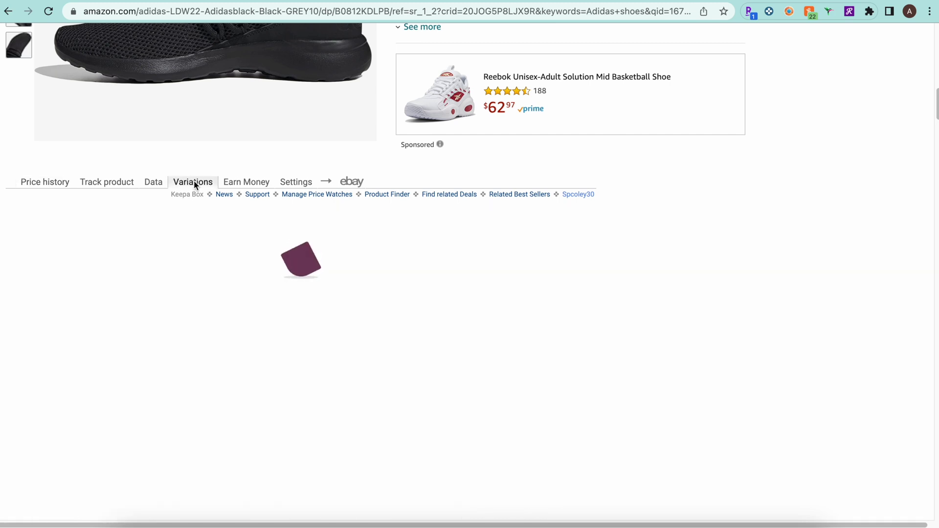
scroll(185, 324, down, 2)
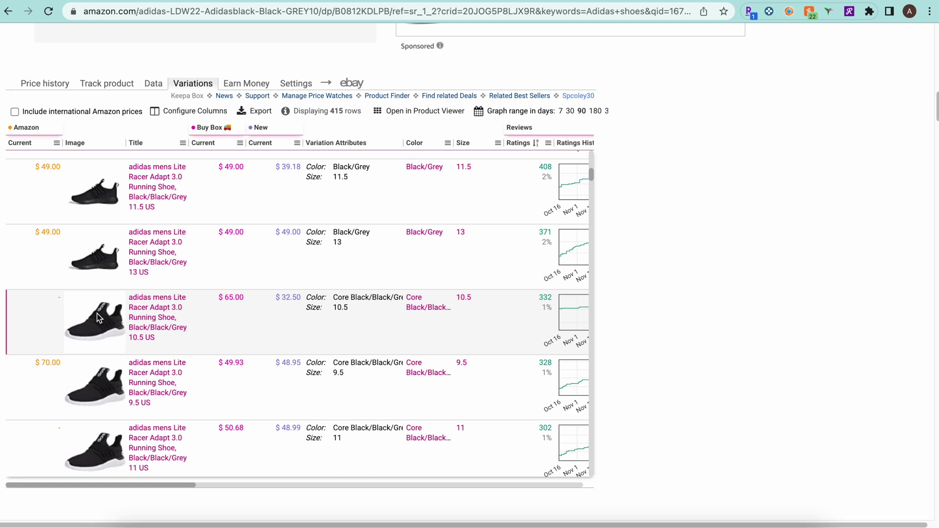
Open the Core Black/Black/Grey size 10.5 variation and review SellerAmp's $49.68 profit and four offers
click(152, 313)
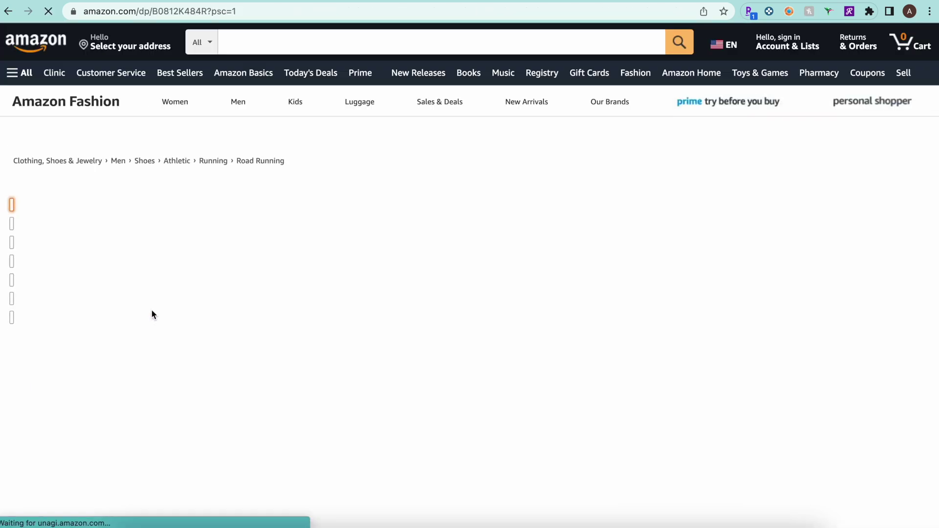
scroll(685, 166, down, 3)
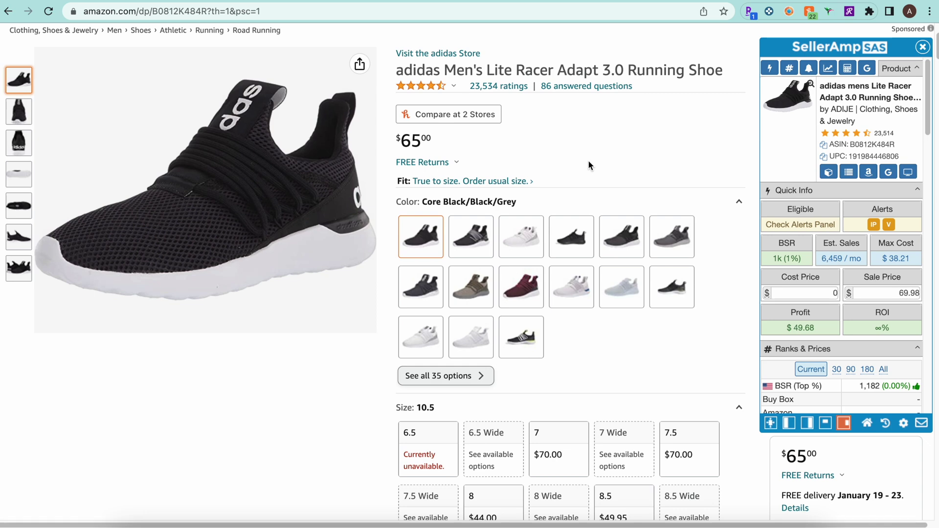
scroll(887, 125, down, 10)
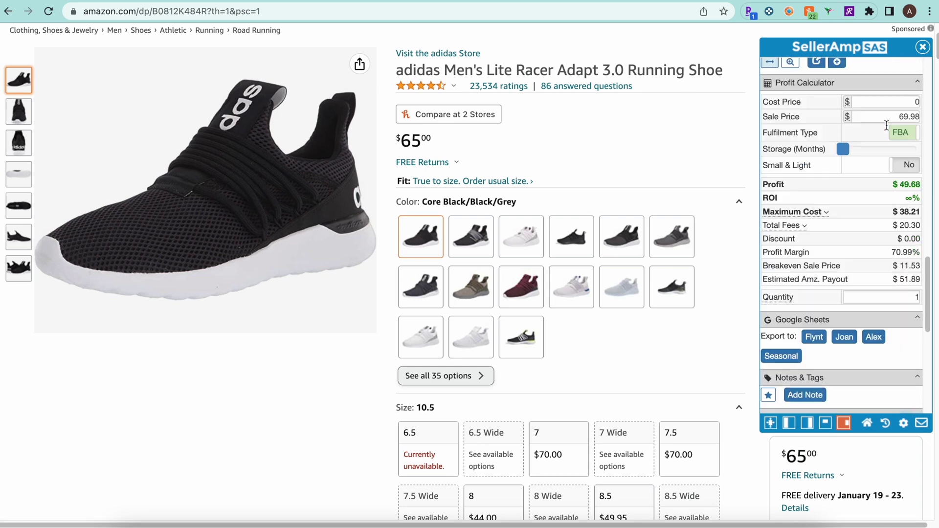
scroll(887, 126, down, 2)
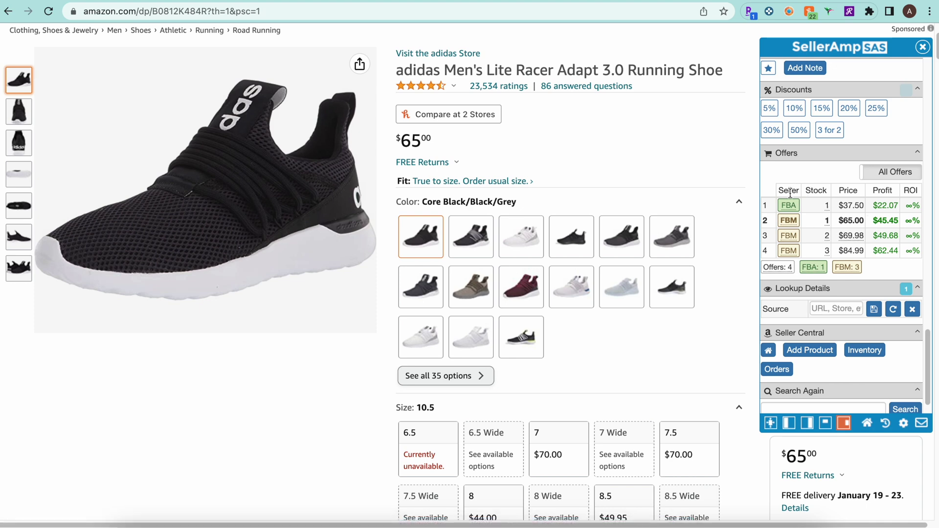
mouse_move(790, 208)
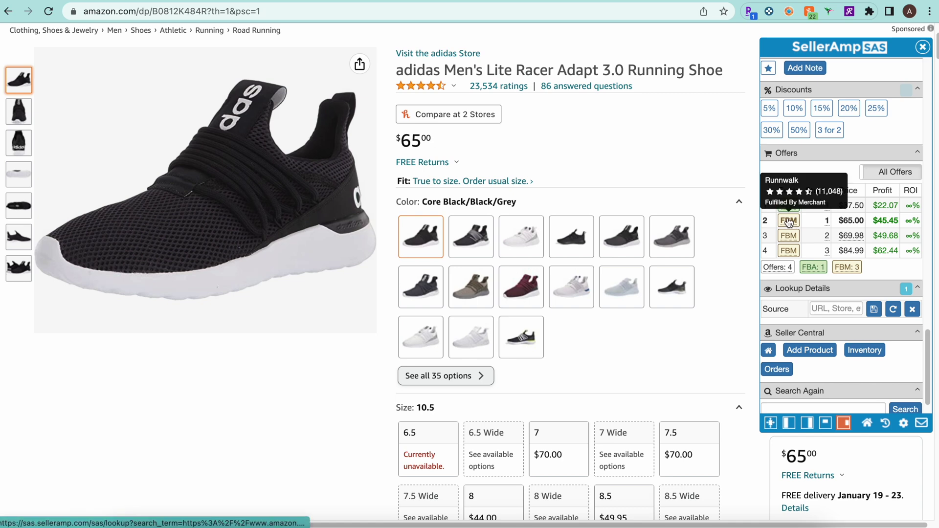
Open the FBM seller's storefront lookup in SellerAmp, showing 444 ASINs led by Adidas (46)
mouse_move(789, 240)
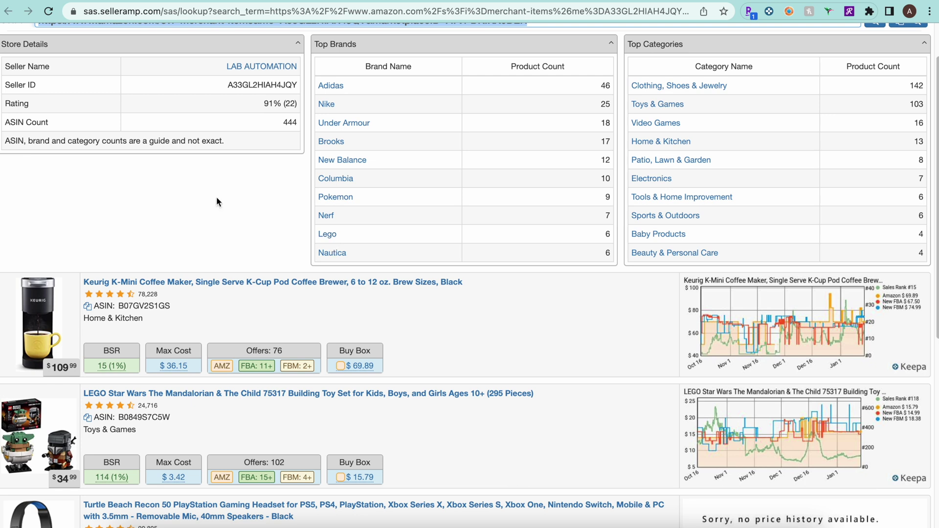
Filter the seller's storefront to Adidas products and scroll through the list
click(331, 86)
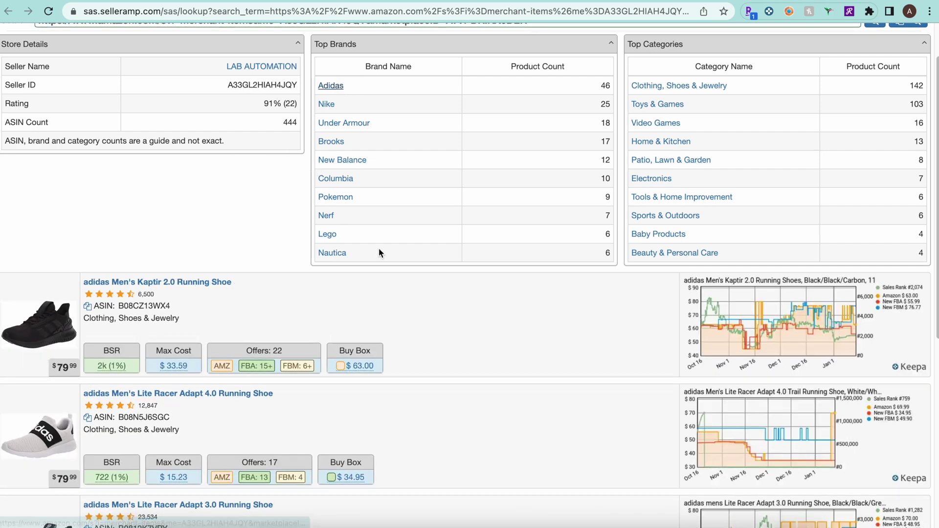
scroll(394, 253, down, 2)
scroll(394, 253, down, 6)
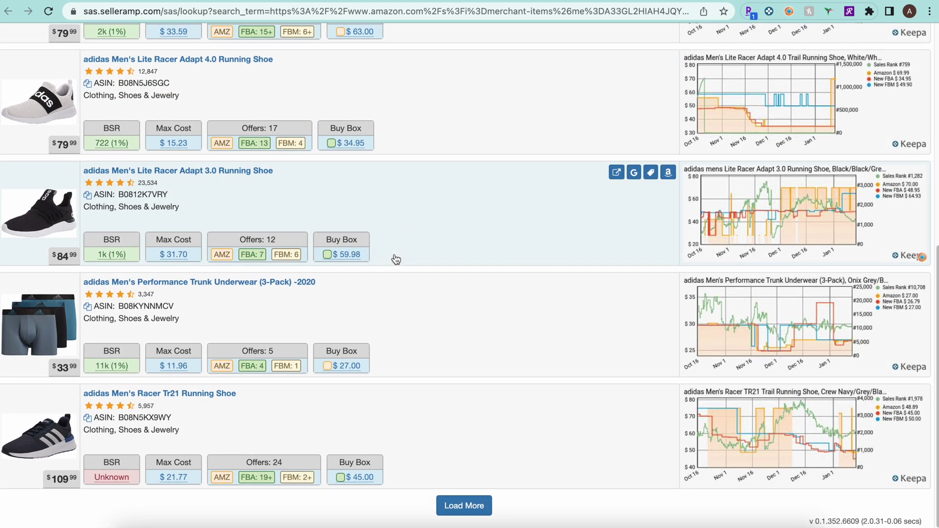
scroll(453, 291, down, 8)
scroll(454, 289, up, 1)
scroll(454, 289, down, 1)
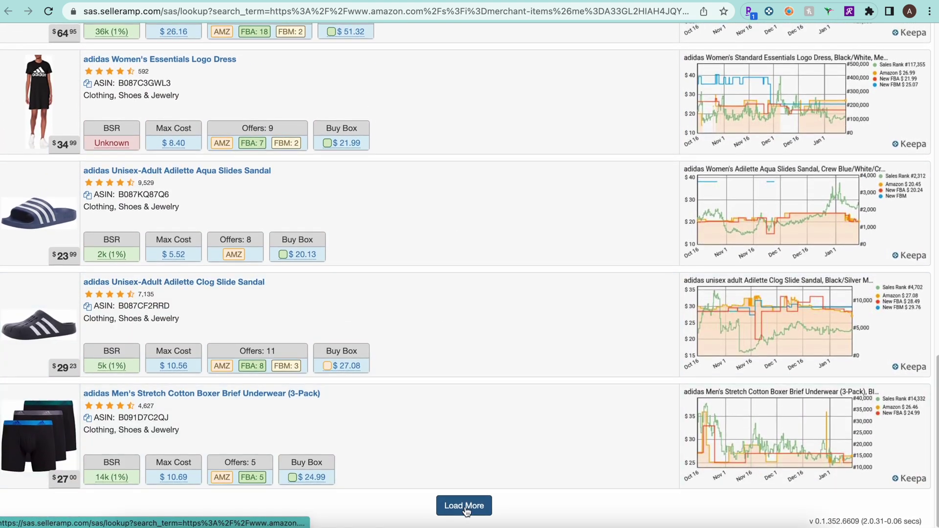
Load more of the seller's Adidas products and browse them to find the Women's Puremotion
click(448, 507)
scroll(446, 261, down, 2)
scroll(447, 260, down, 8)
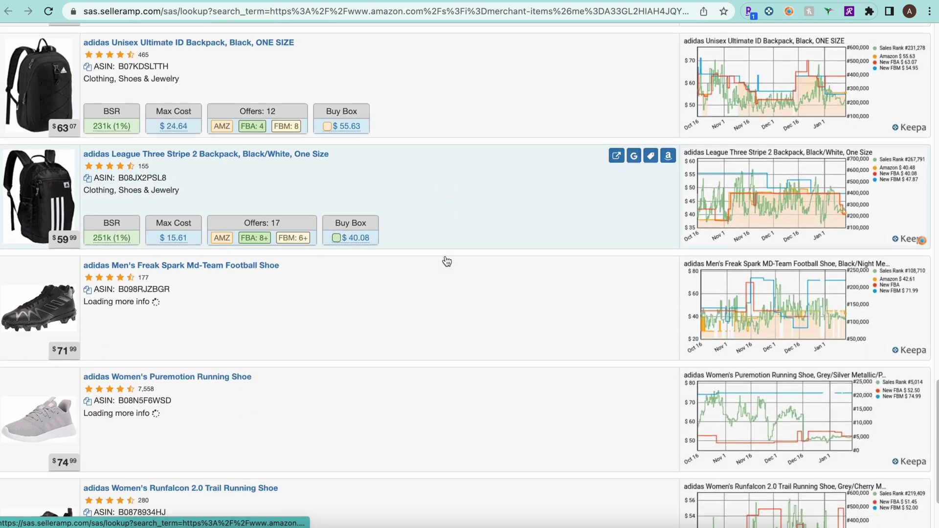
scroll(477, 273, up, 1)
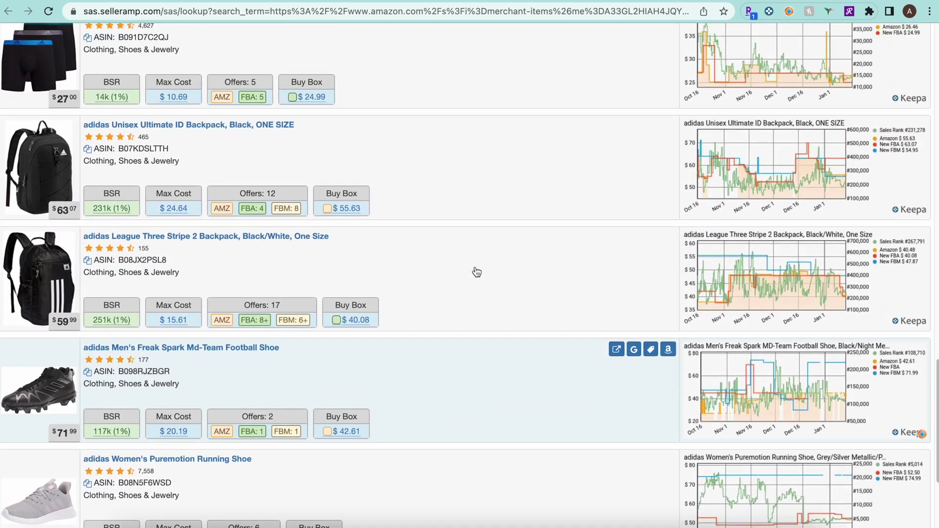
scroll(477, 272, up, 5)
scroll(477, 272, down, 8)
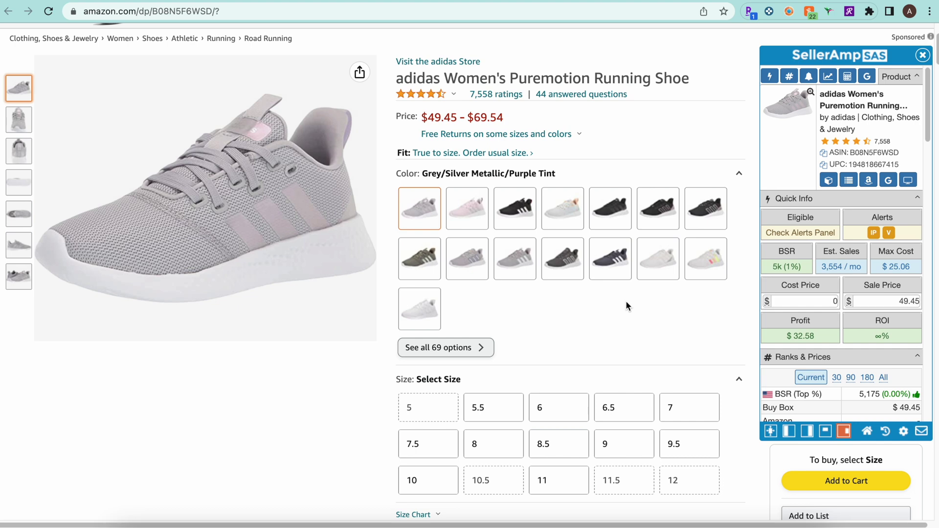
Review SellerAmp's Quick Info for the Puremotion: BSR 5,175, about 3,554 monthly sales, $25.06 max cost
scroll(627, 300, down, 15)
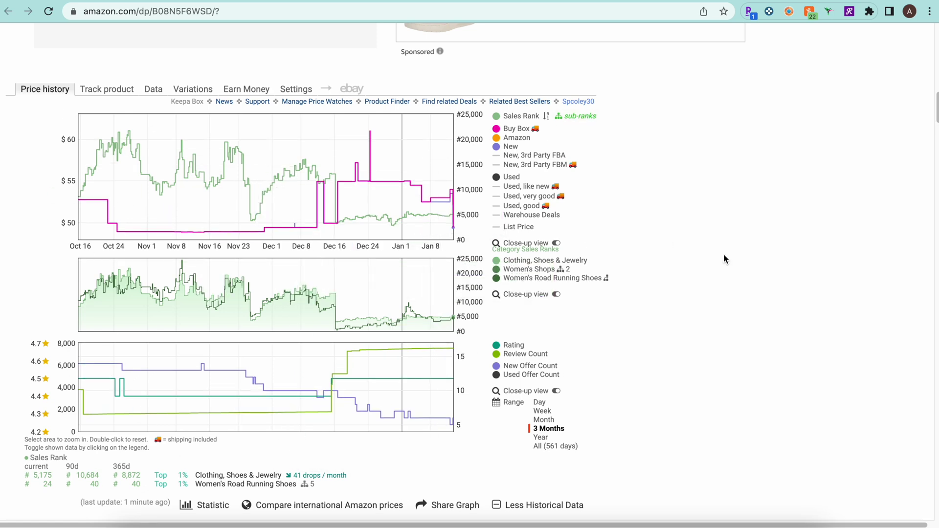
scroll(738, 266, up, 15)
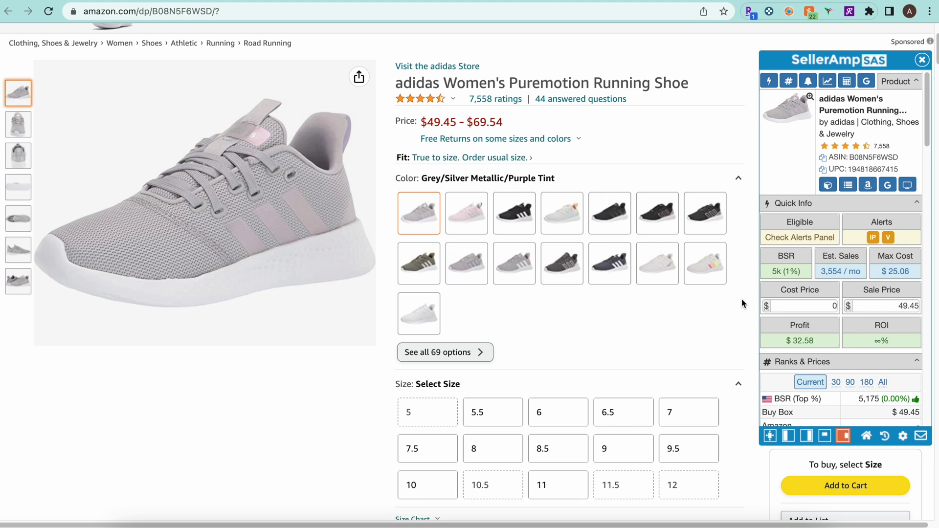
Search Google for the Puremotion title and compare shopping prices, e.g. adidas.com $57.00, City Sports $69.99
click(887, 185)
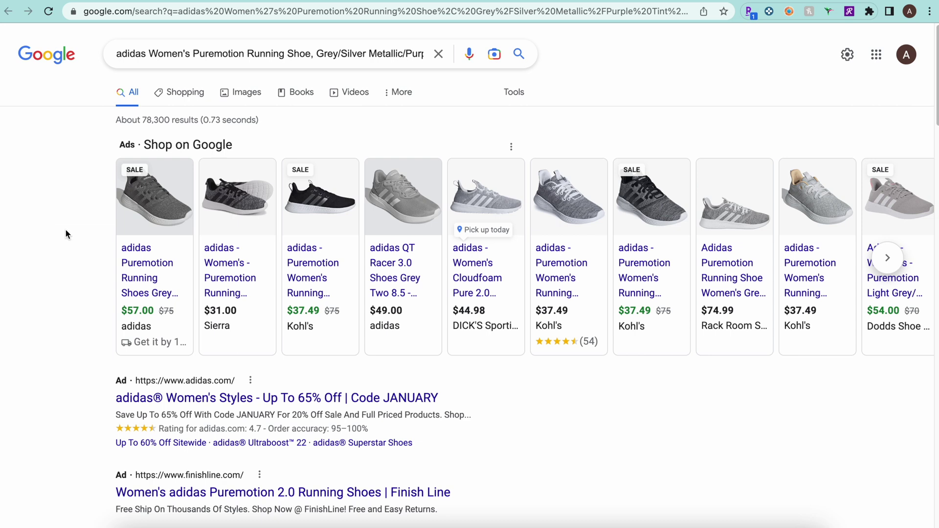
click(184, 93)
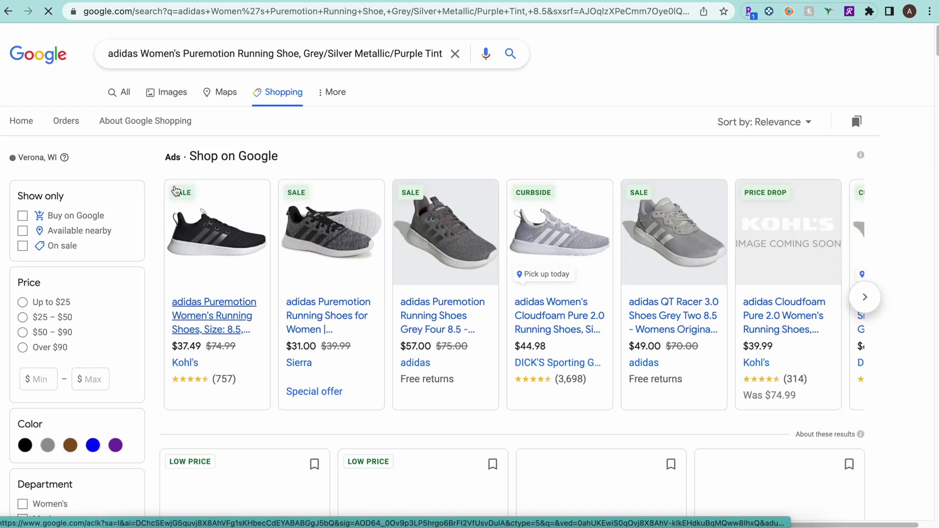
scroll(153, 258, down, 1)
scroll(153, 261, down, 7)
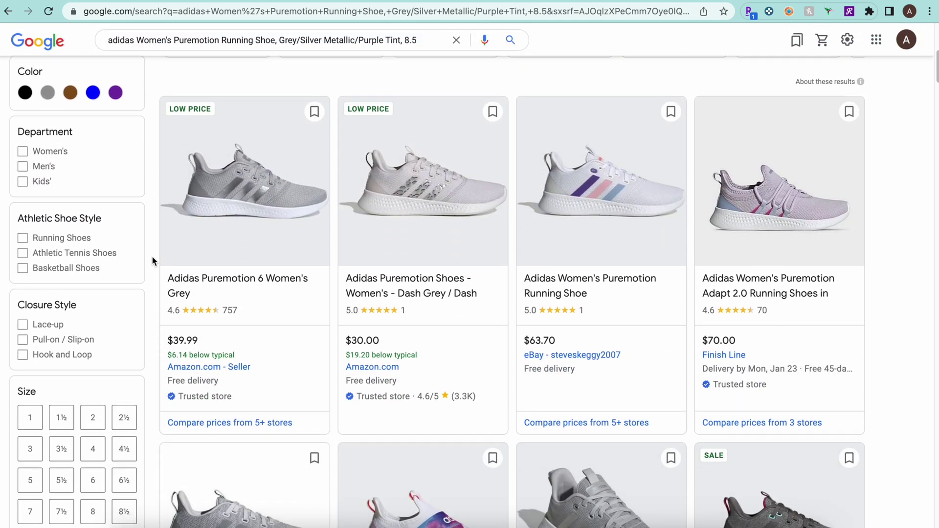
scroll(151, 259, down, 3)
key(super+bracketleft)
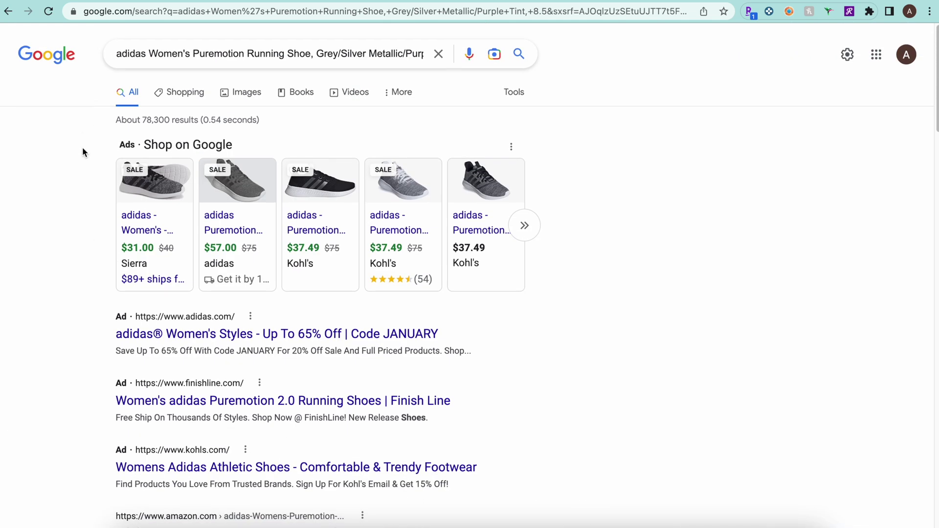
scroll(87, 233, down, 10)
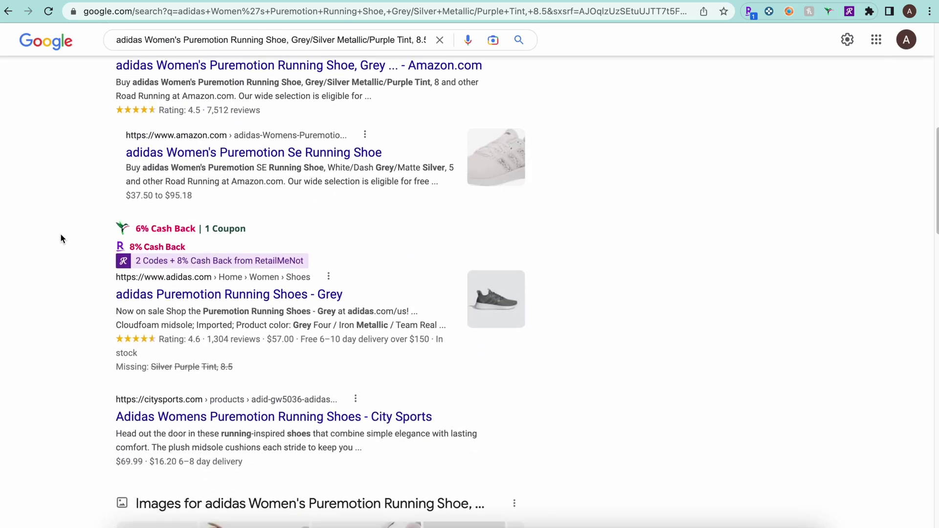
scroll(61, 236, down, 7)
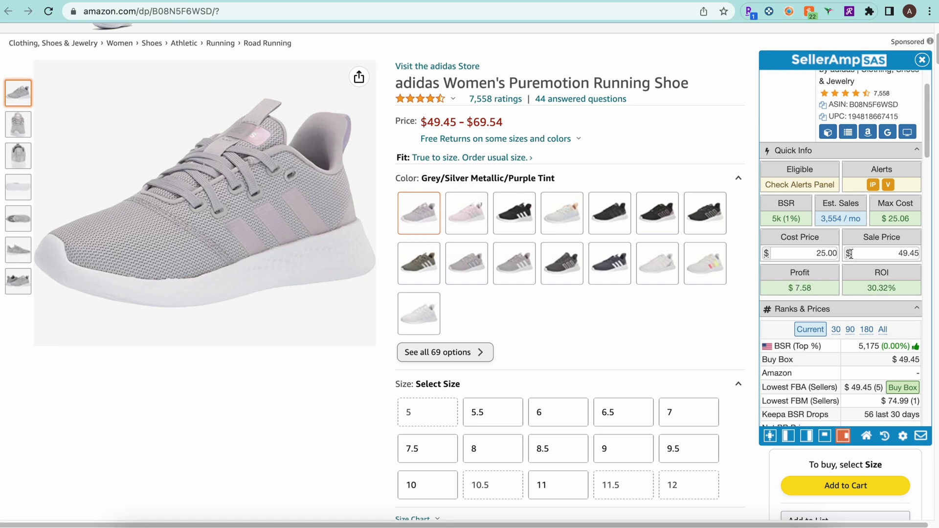
Set the profit calculator quantity to 10, giving $250.00 total cost and $75.80 total profit
scroll(830, 254, down, 15)
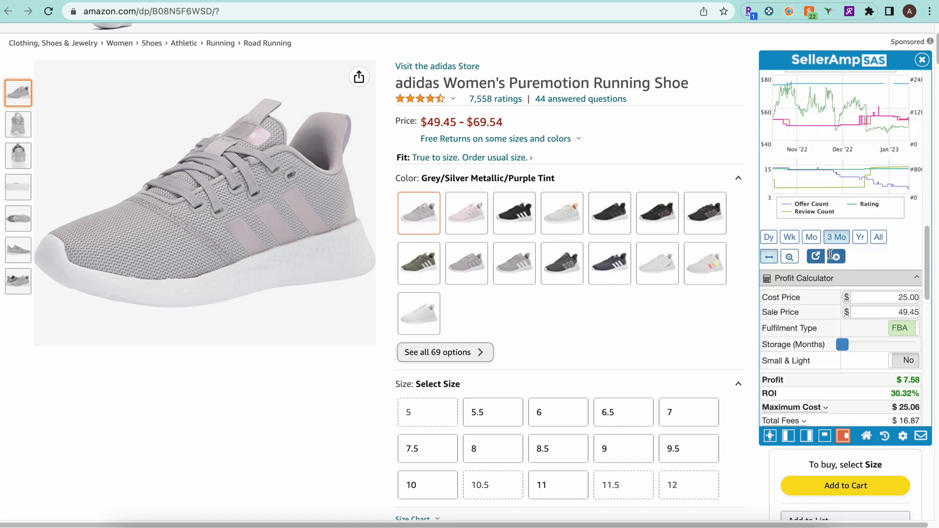
scroll(830, 253, up, 3)
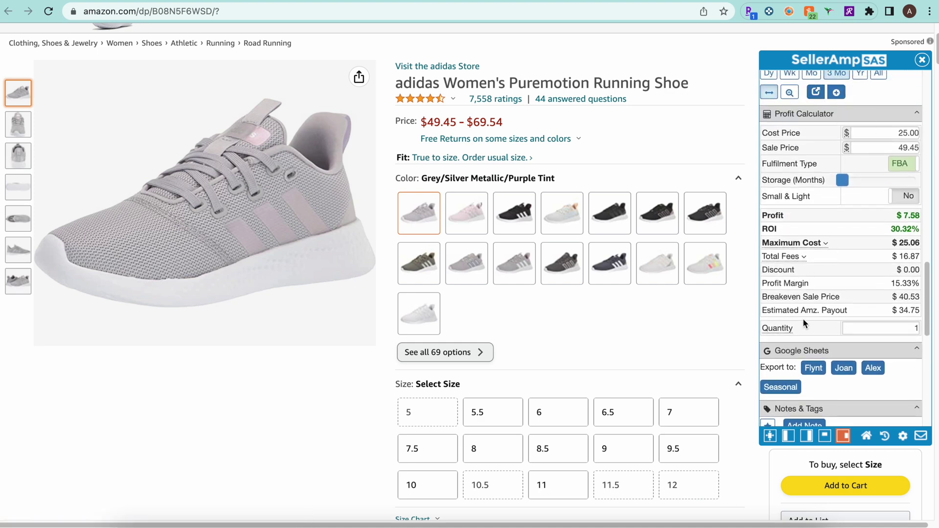
click(883, 329)
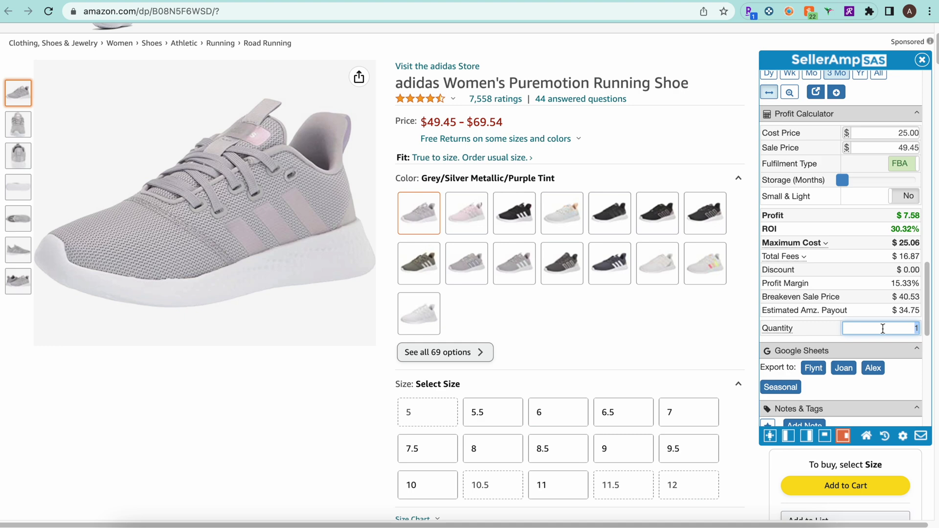
text(10)
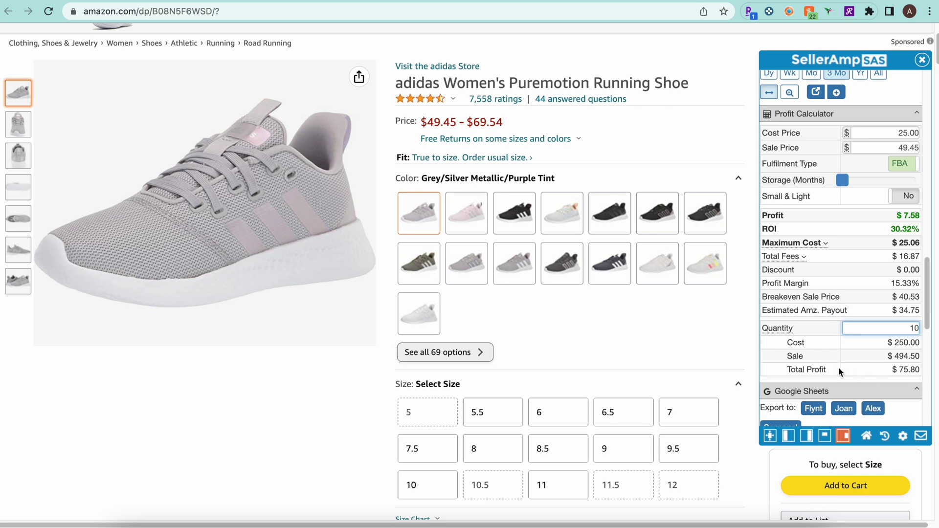
scroll(832, 370, down, 8)
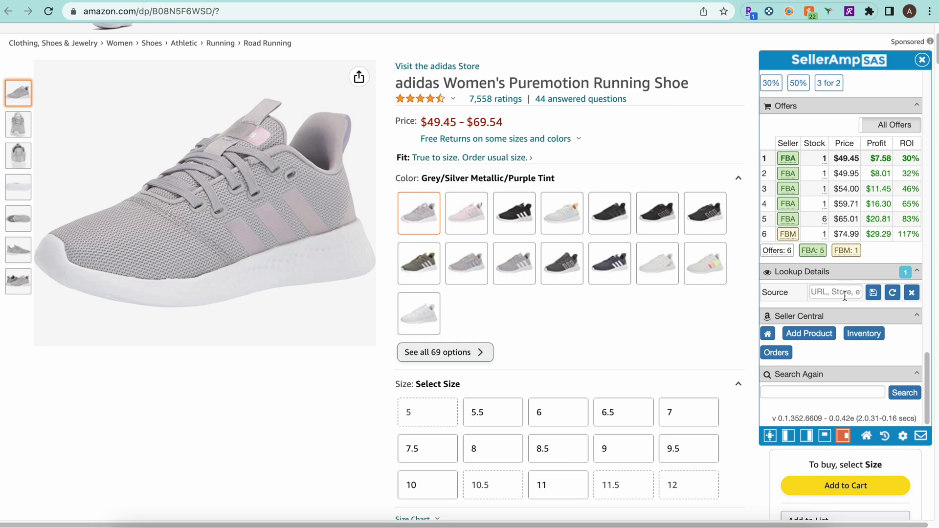
scroll(845, 296, up, 3)
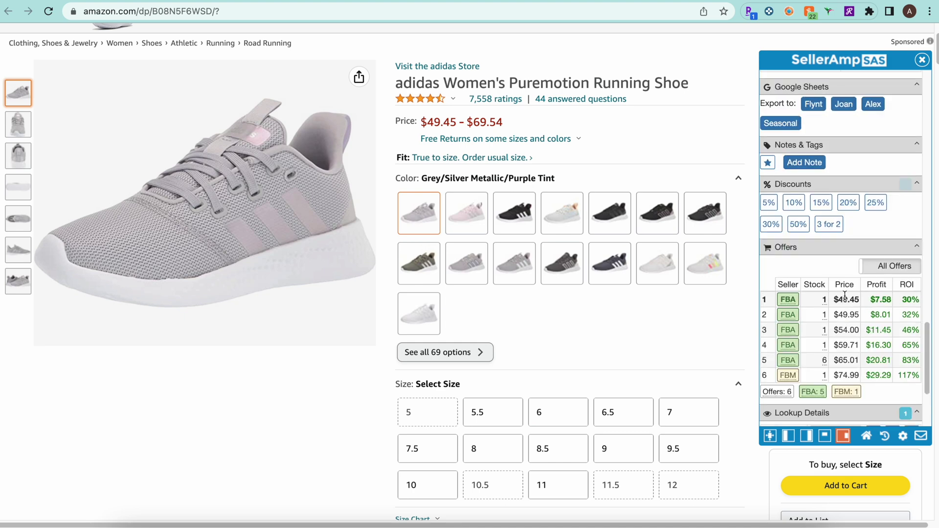
click(809, 164)
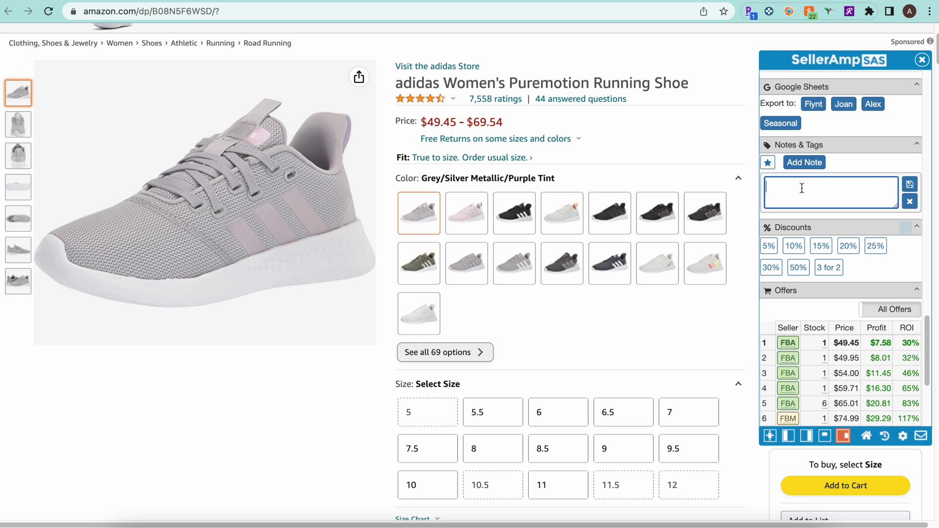
key(Escape)
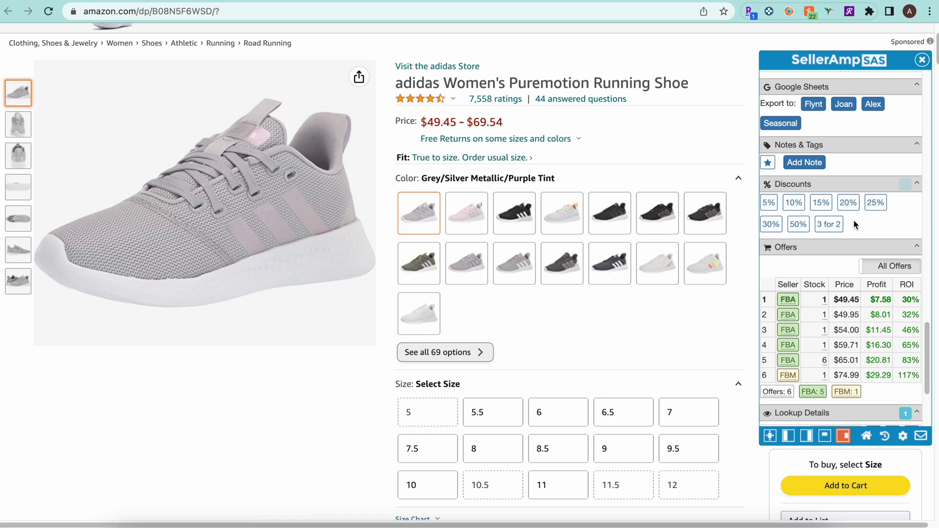
scroll(855, 224, up, 10)
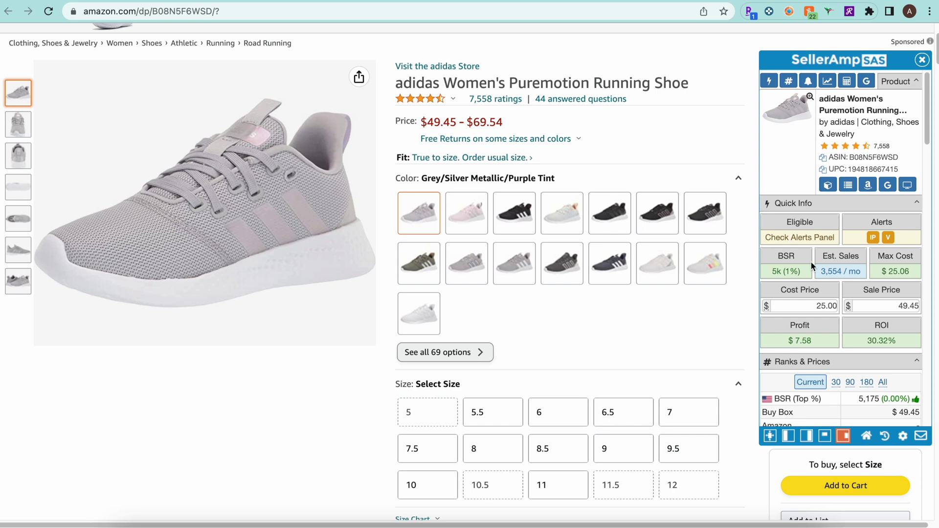
click(889, 189)
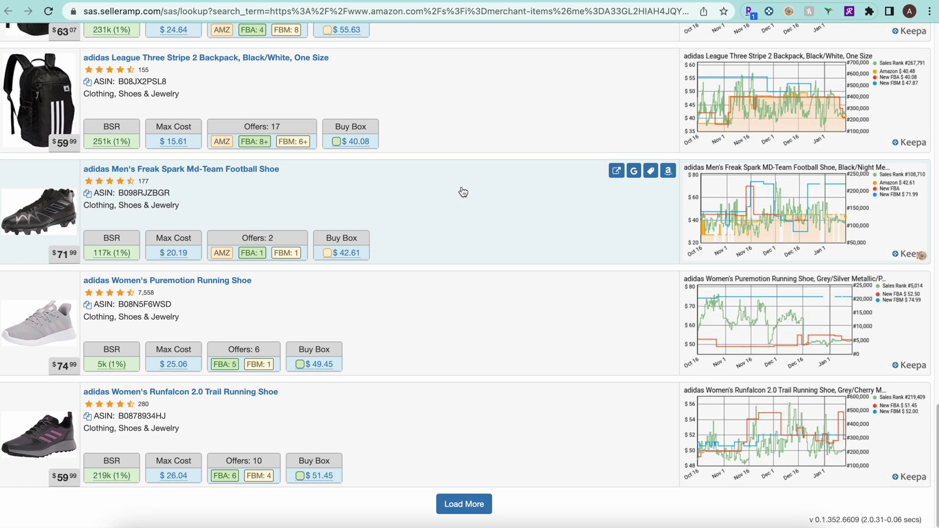
click(454, 505)
scroll(495, 304, down, 3)
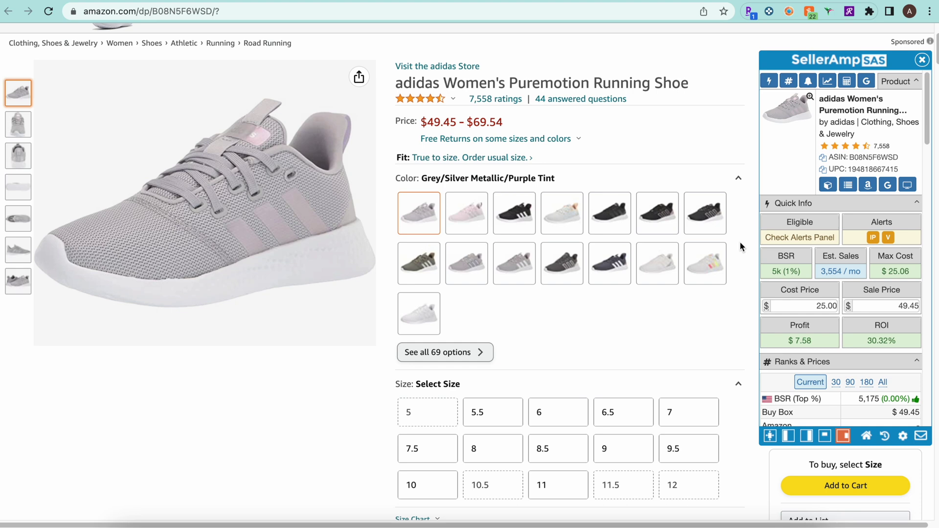
scroll(841, 244, down, 2)
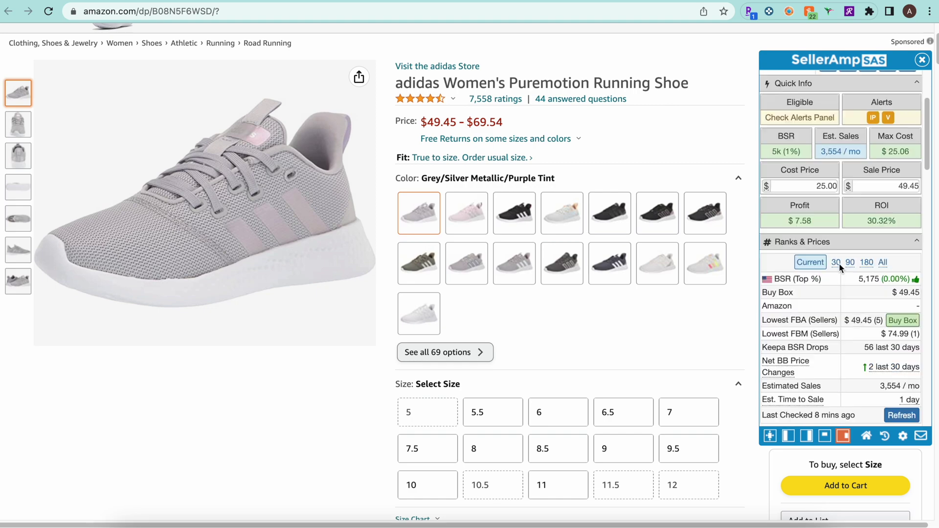
scroll(841, 244, up, 3)
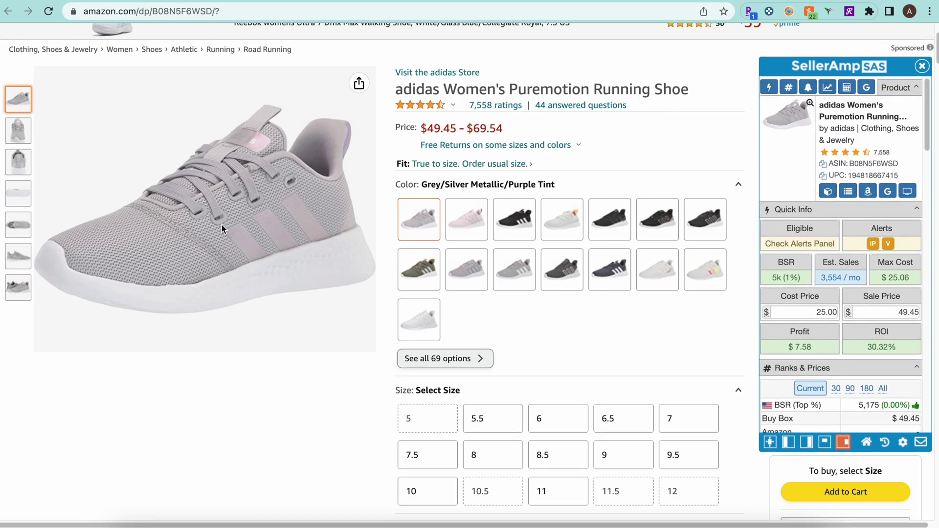
scroll(778, 293, down, 5)
scroll(778, 294, down, 8)
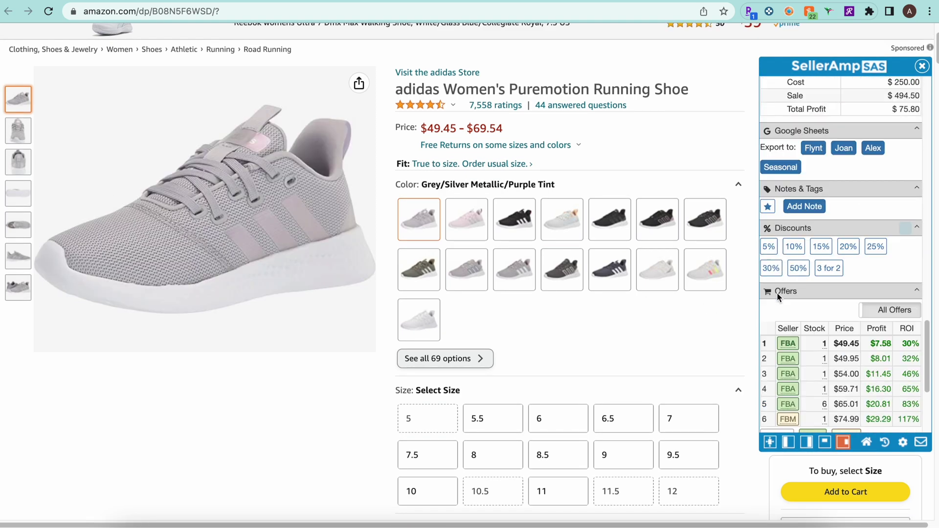